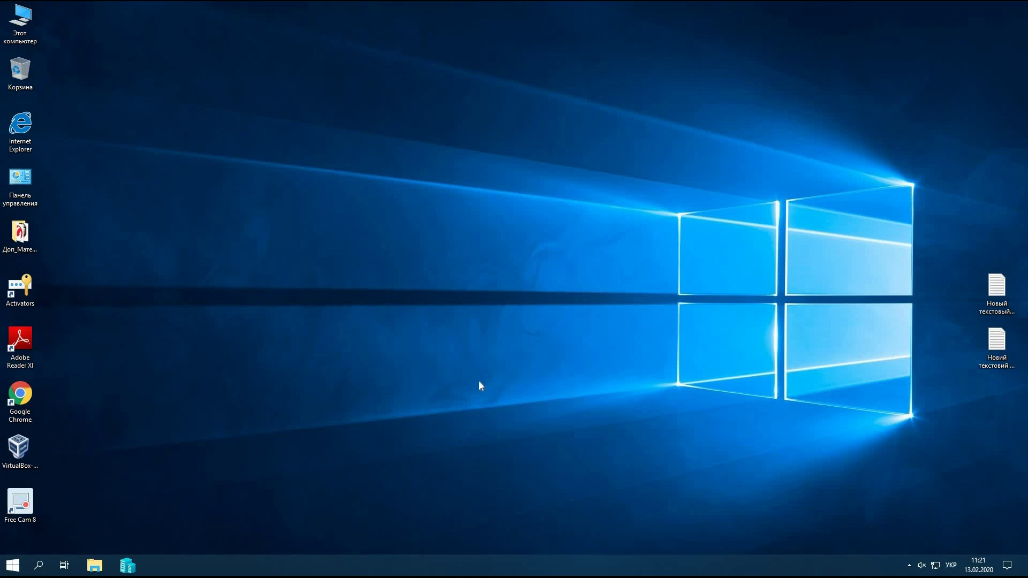
- In the Run box, replace 'control userpasswords2' with netplwiz, switching the keyboard layout to English
key("super+r")
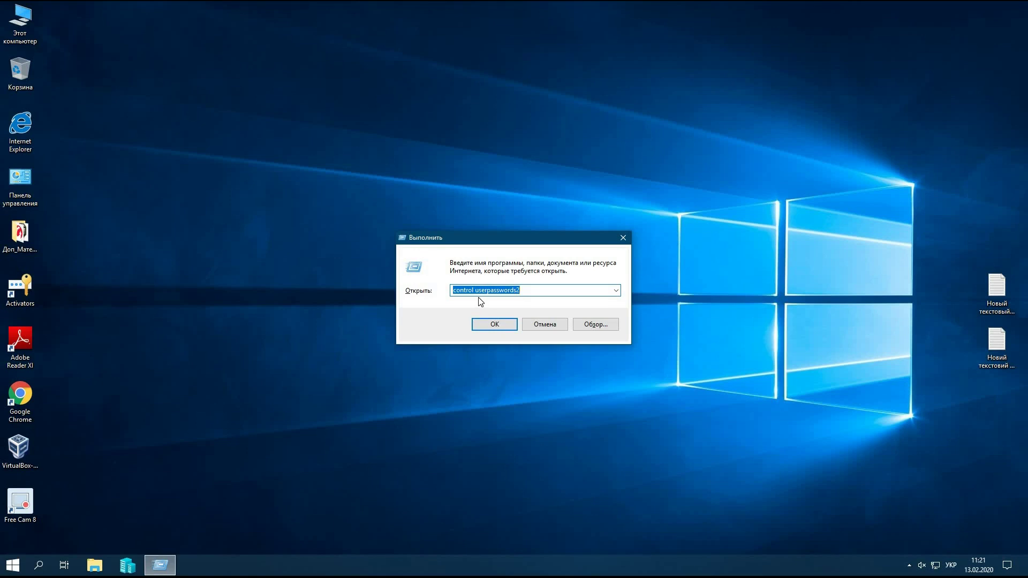
left_click_drag(527, 289, 424, 299)
type("т")
key("BackSpace")
key("alt+shift")
type("netplwiz")
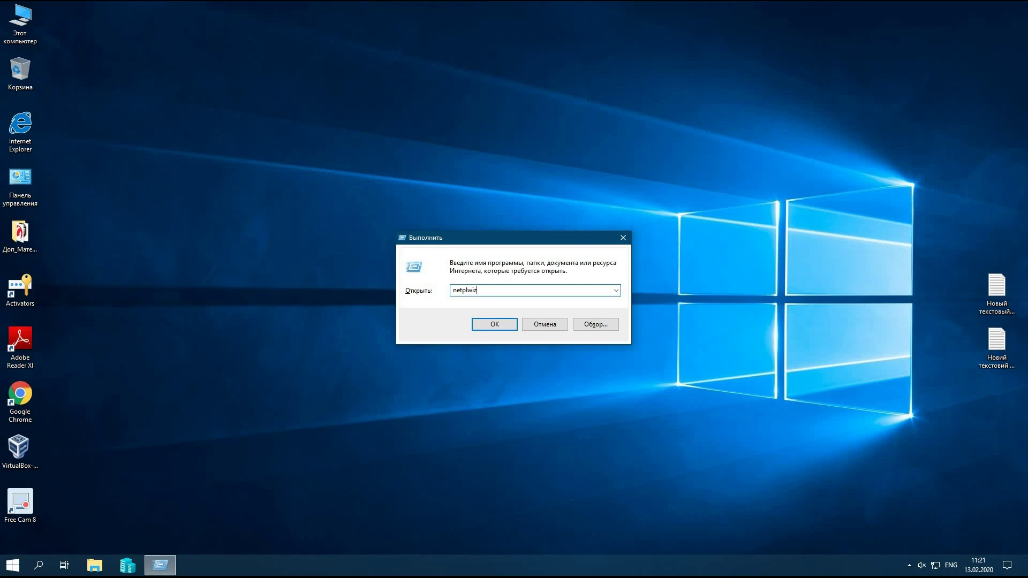
- Run netplwiz, select the administrator account, clear 'Users must enter a user name and password', and apply
left_click(495, 325)
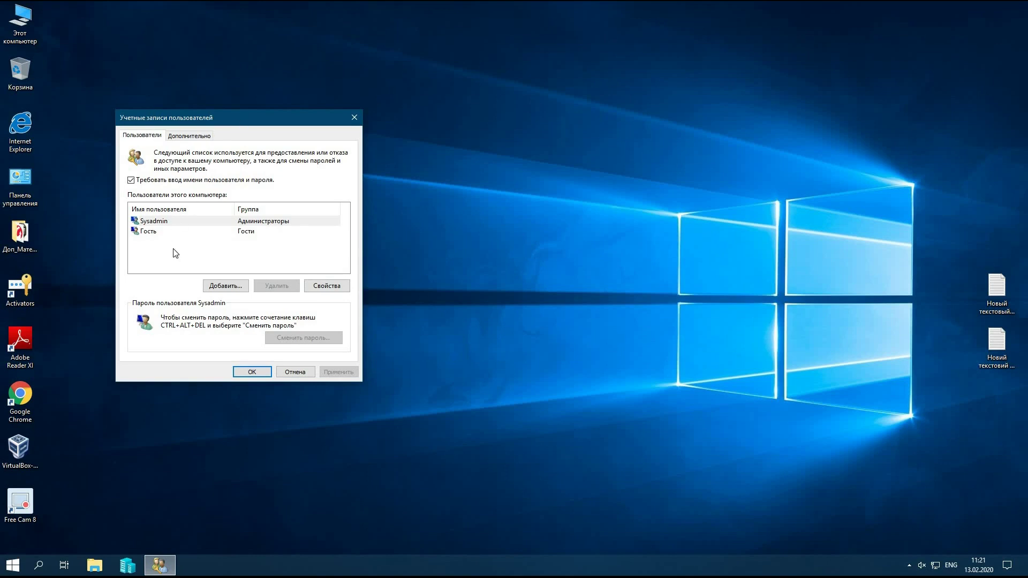
left_click(148, 234)
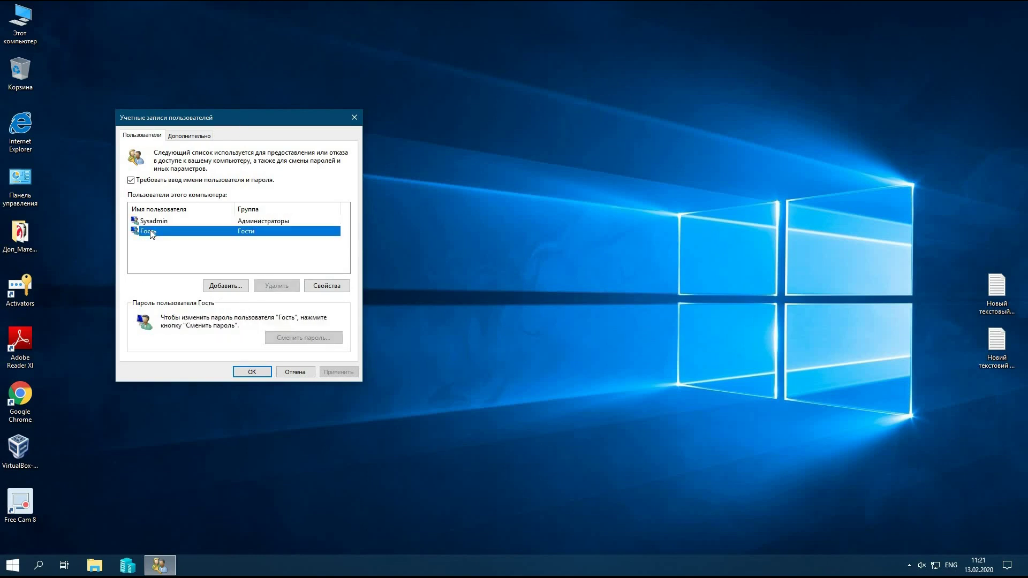
left_click(155, 221)
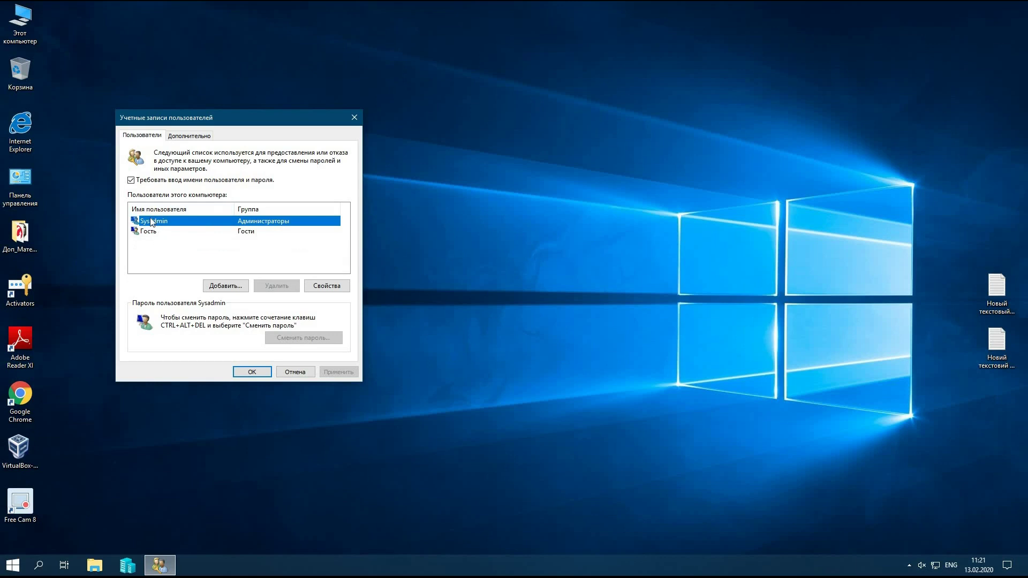
left_click(131, 180)
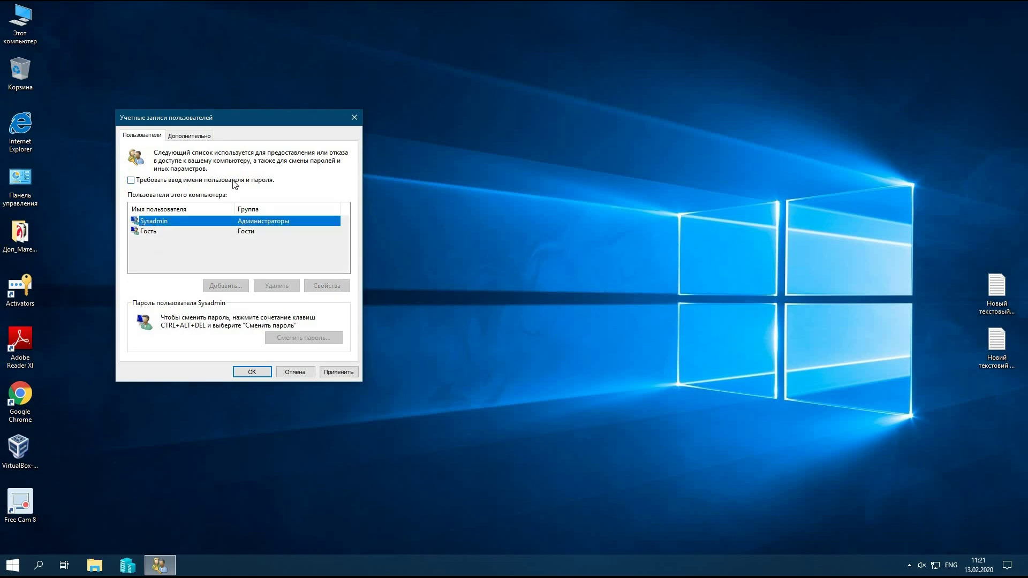
left_click(343, 370)
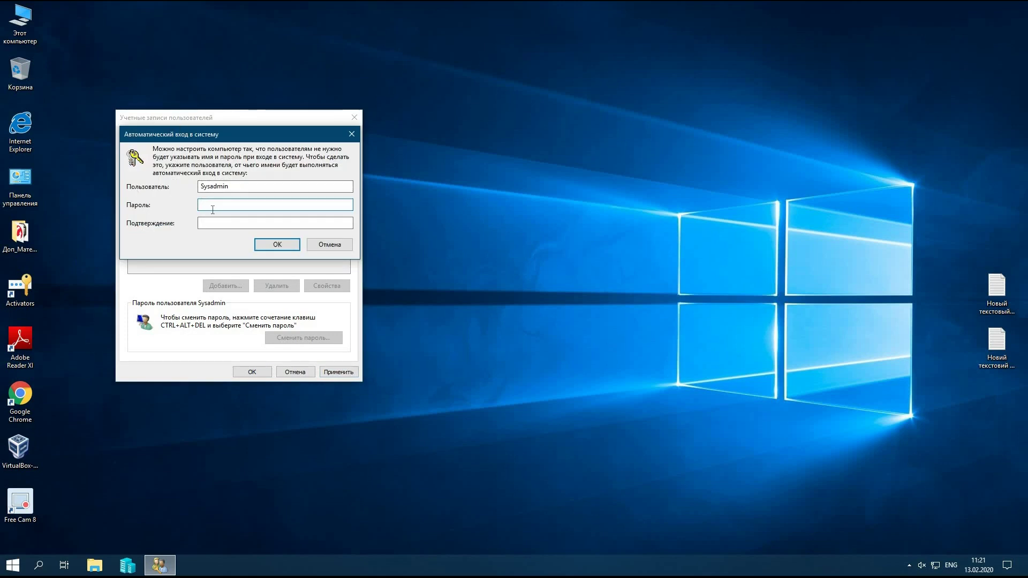
- Enter the account password in both Automatic sign-in fields, confirm, and close User Accounts with OK
type("123456789")
key("Tab")
type("12345678")
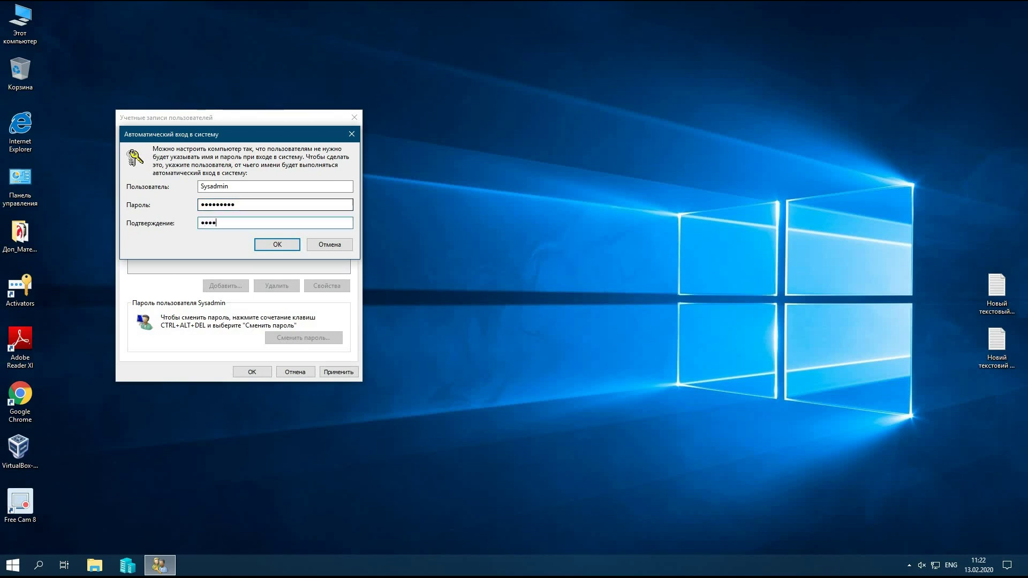
type("9")
left_click(268, 244)
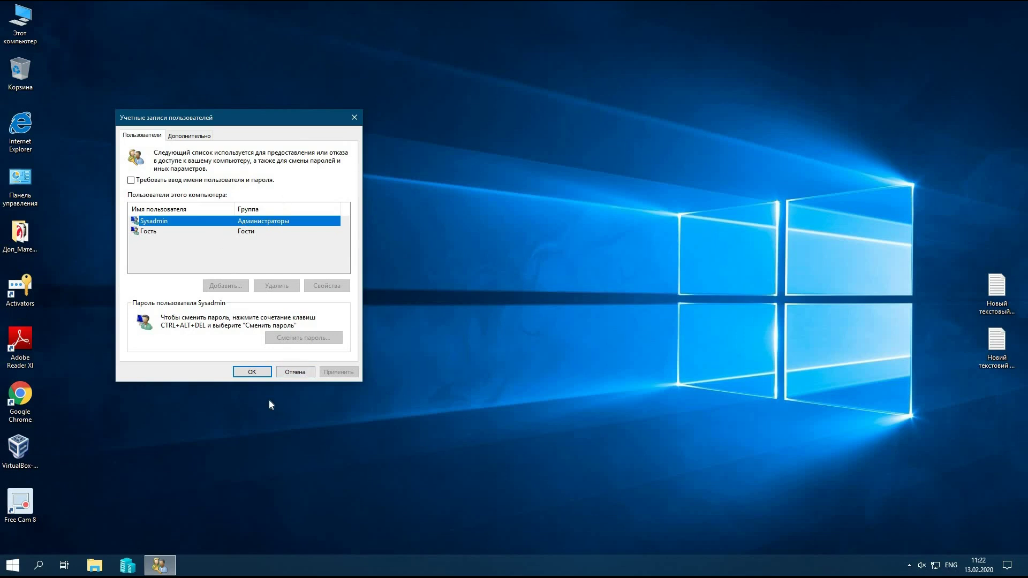
left_click(256, 372)
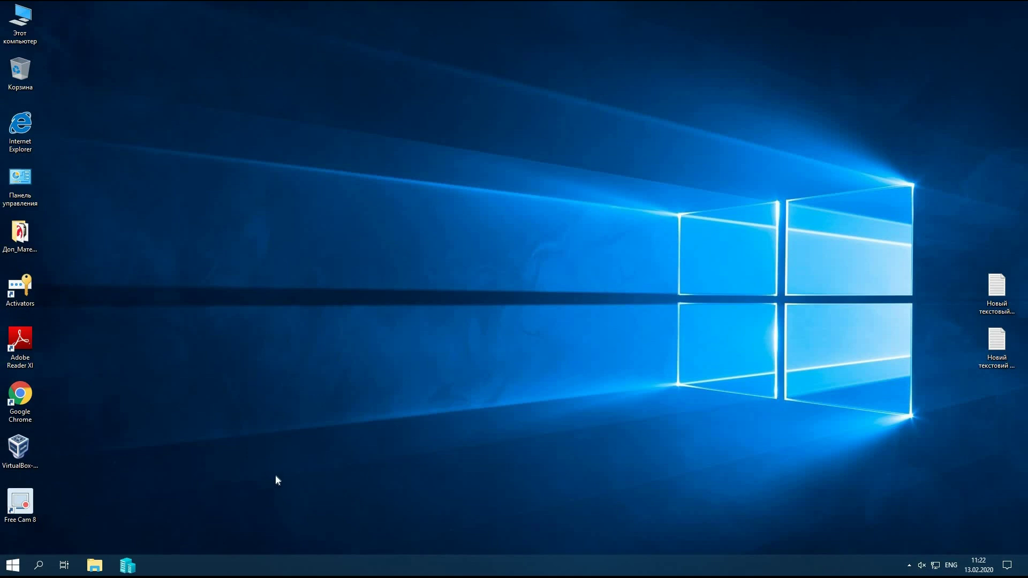
- Rerun netplwiz, re-check 'Users must enter a user name and password', and confirm with OK
key("super+r")
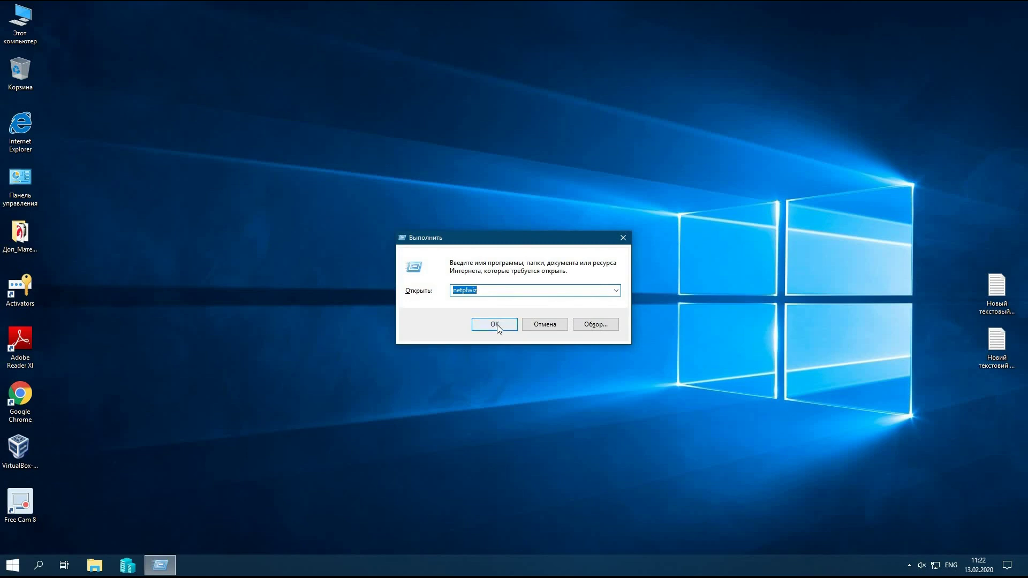
left_click(495, 324)
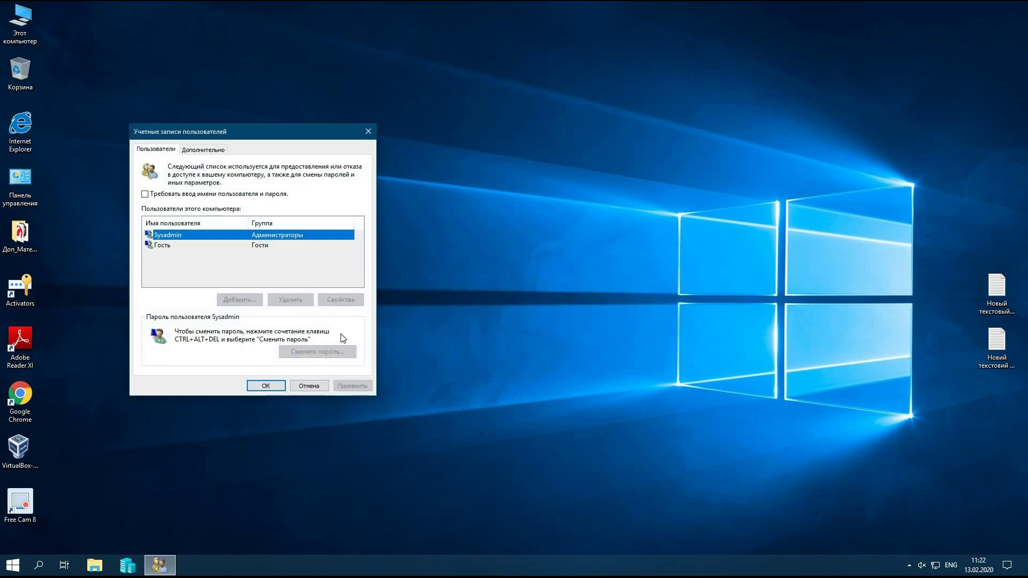
left_click(146, 195)
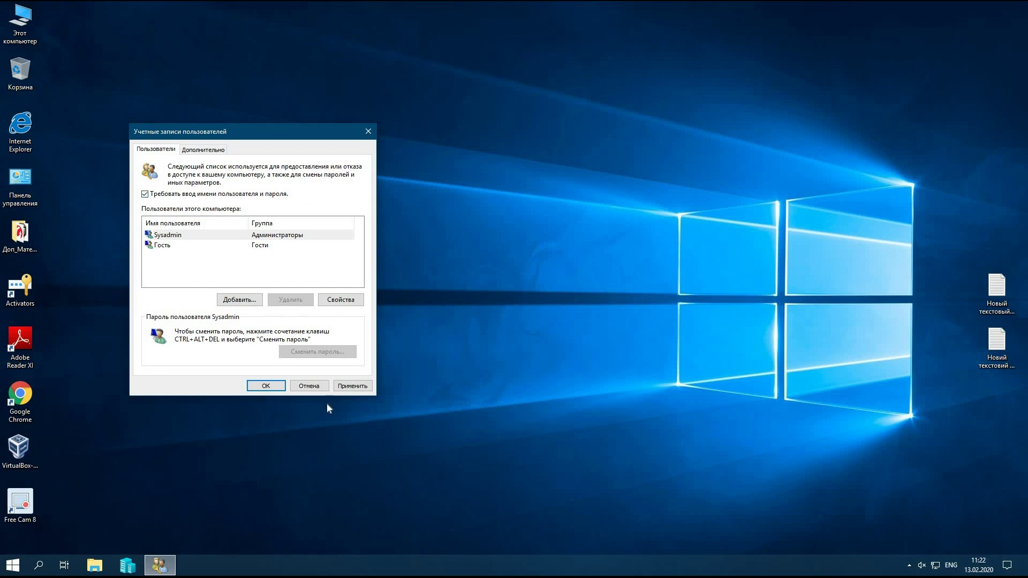
left_click(265, 386)
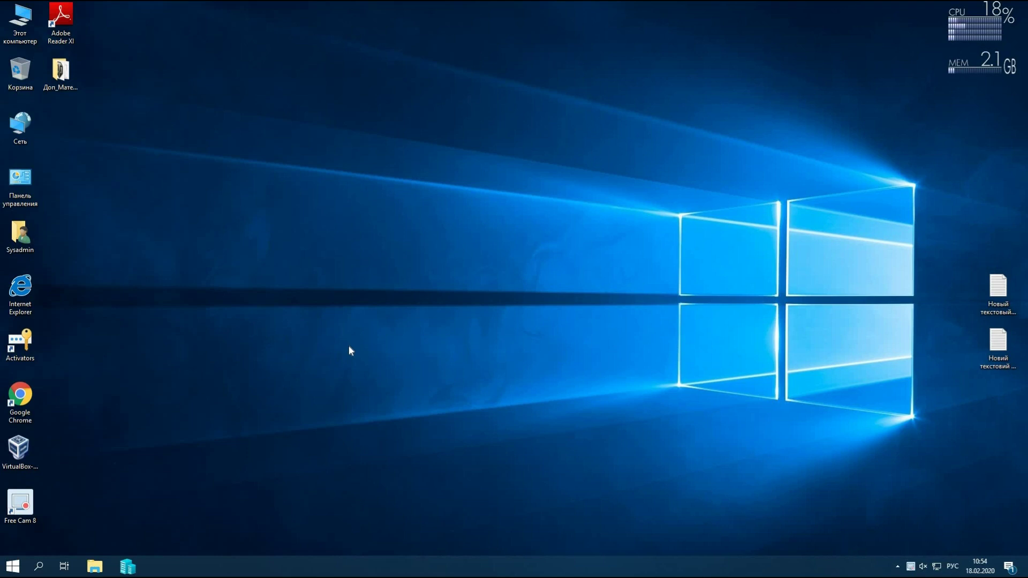
key("super+r")
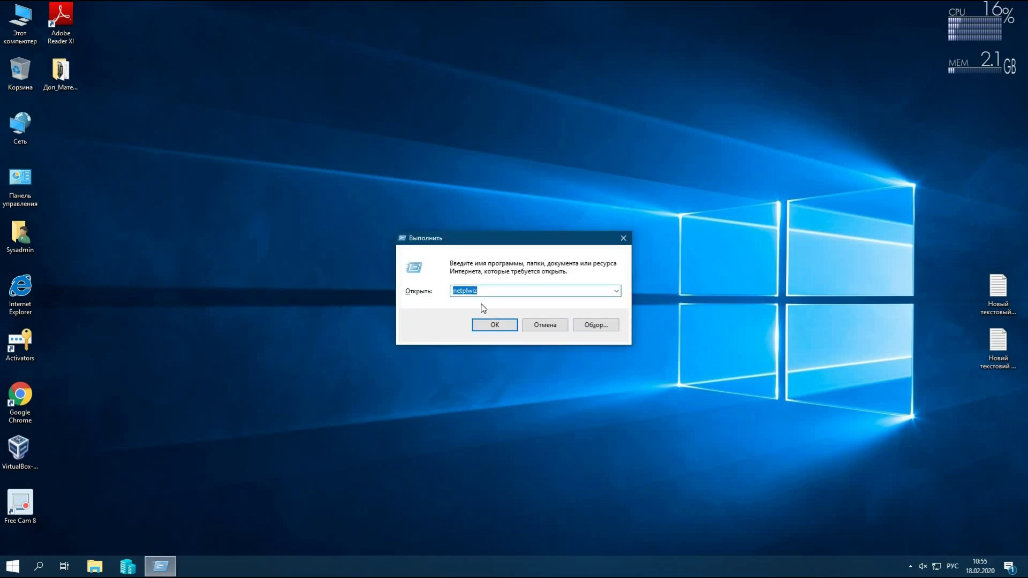
left_click(488, 325)
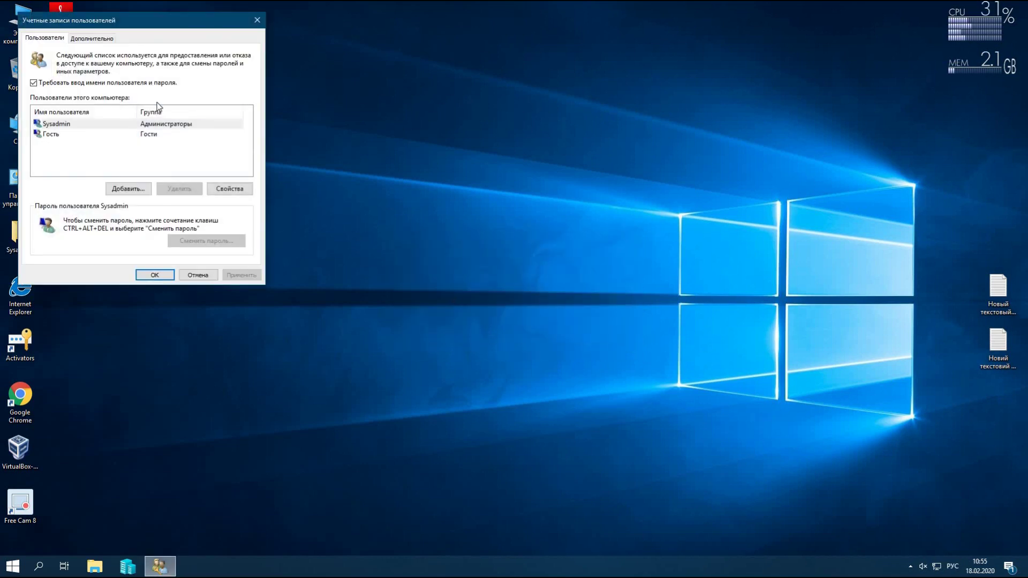
left_click(34, 83)
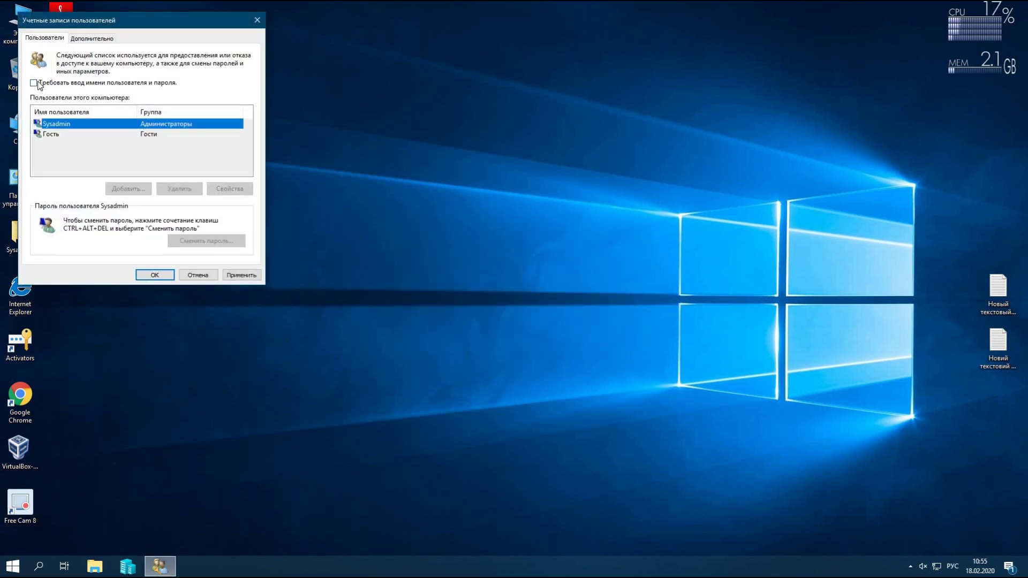
left_click(34, 83)
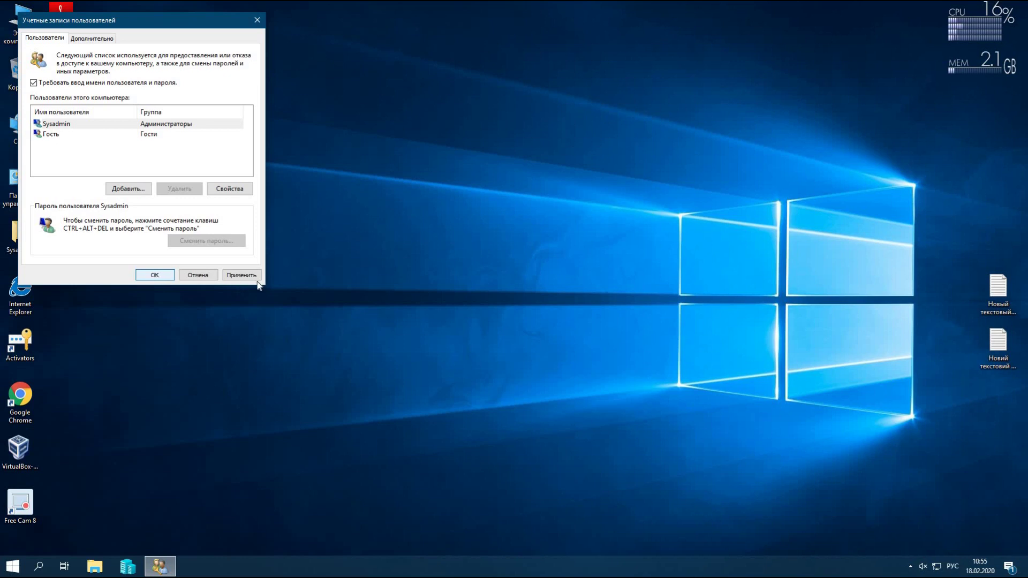
left_click(156, 276)
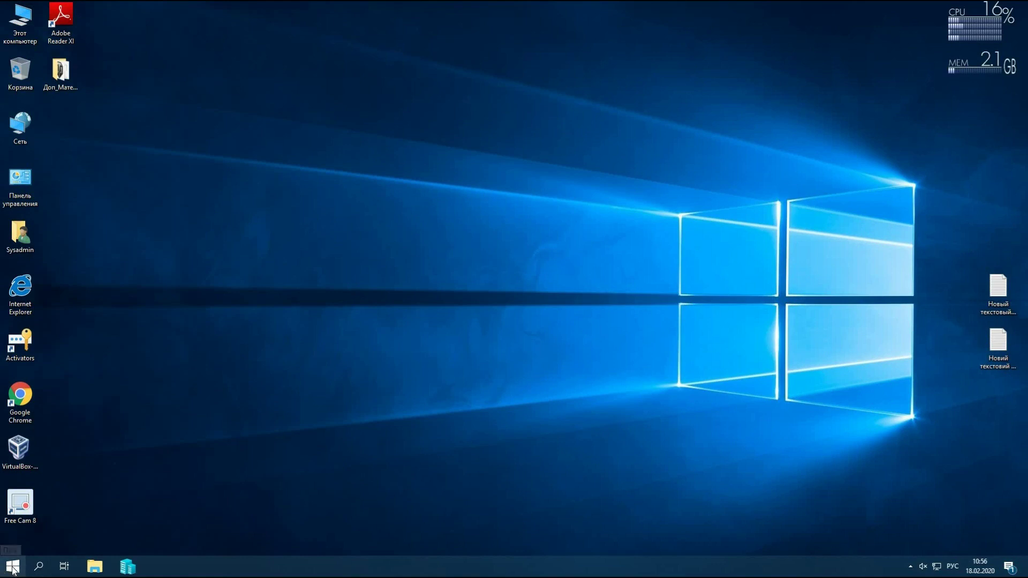
left_click(13, 568)
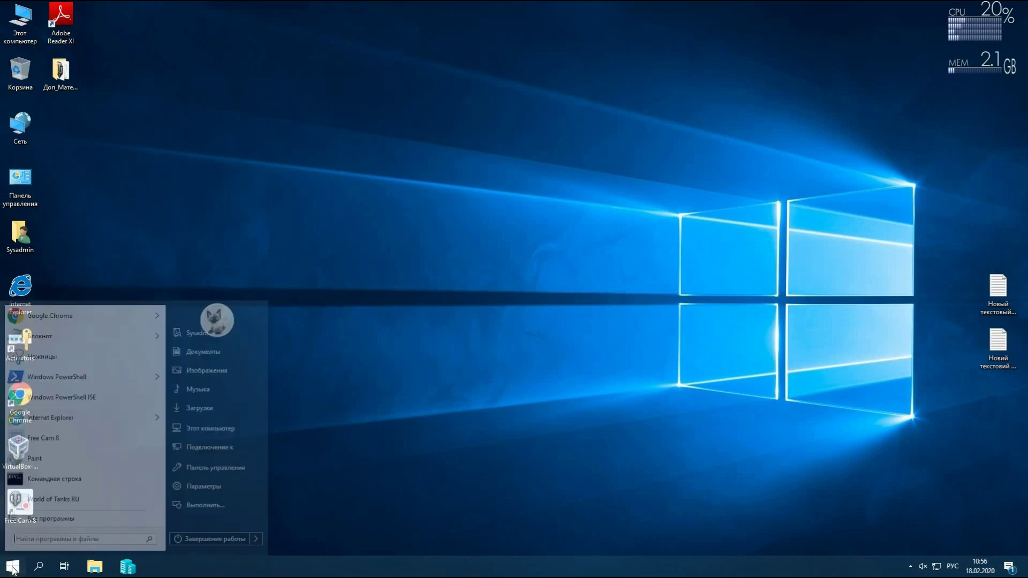
left_click(202, 487)
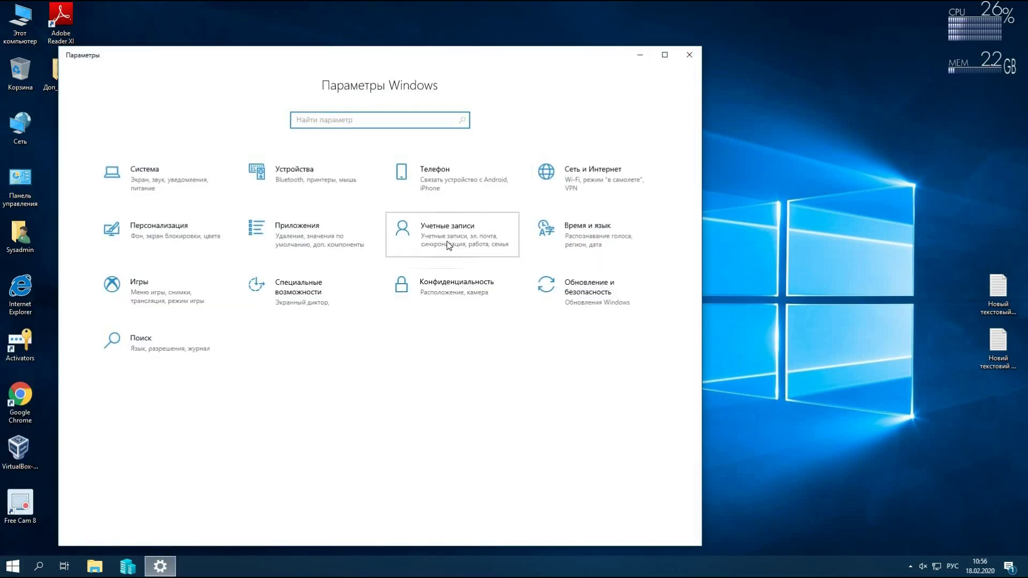
left_click(439, 254)
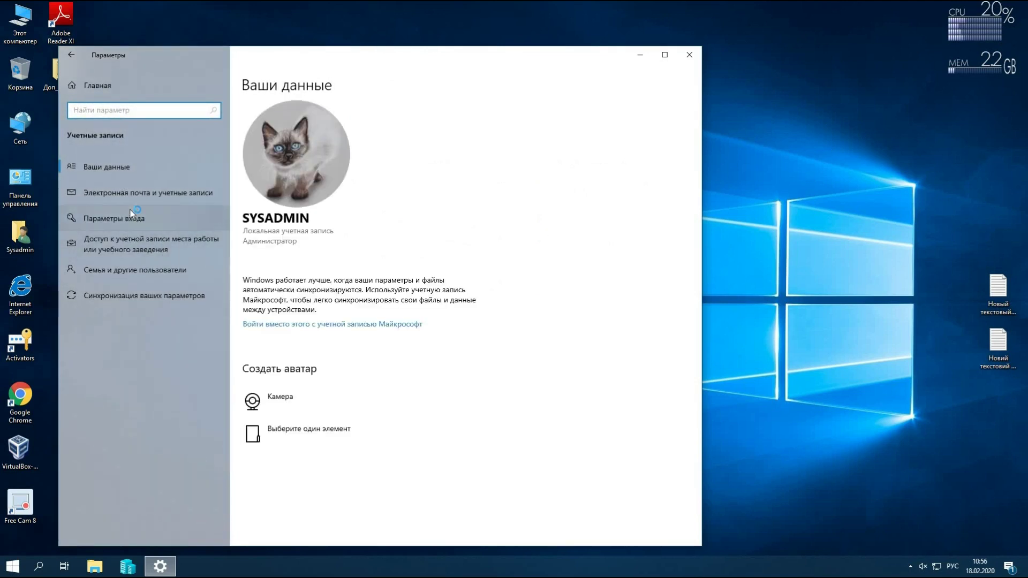
left_click(131, 219)
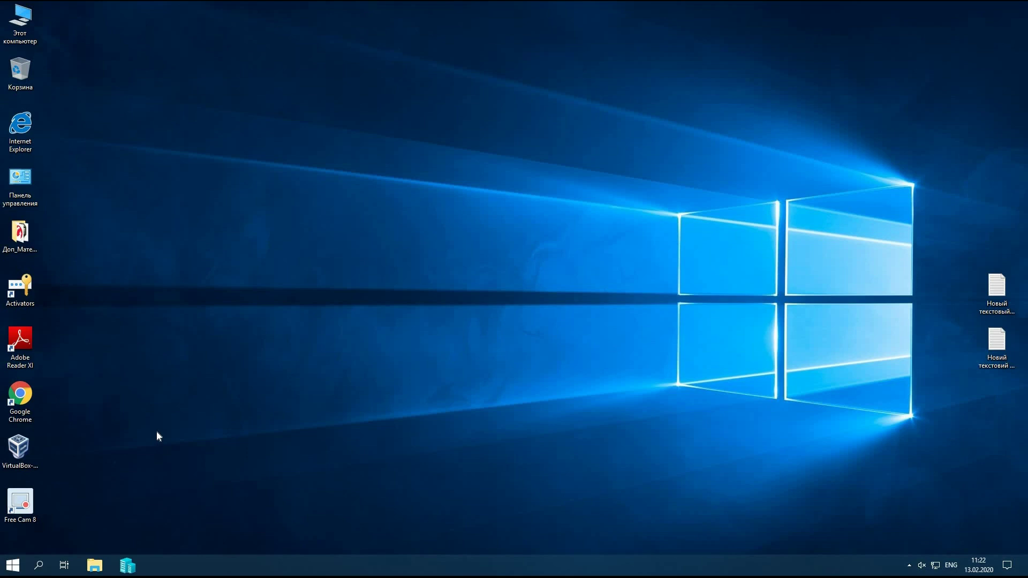
- Go to Start > Settings > Accounts > Sign-in options
left_click(17, 564)
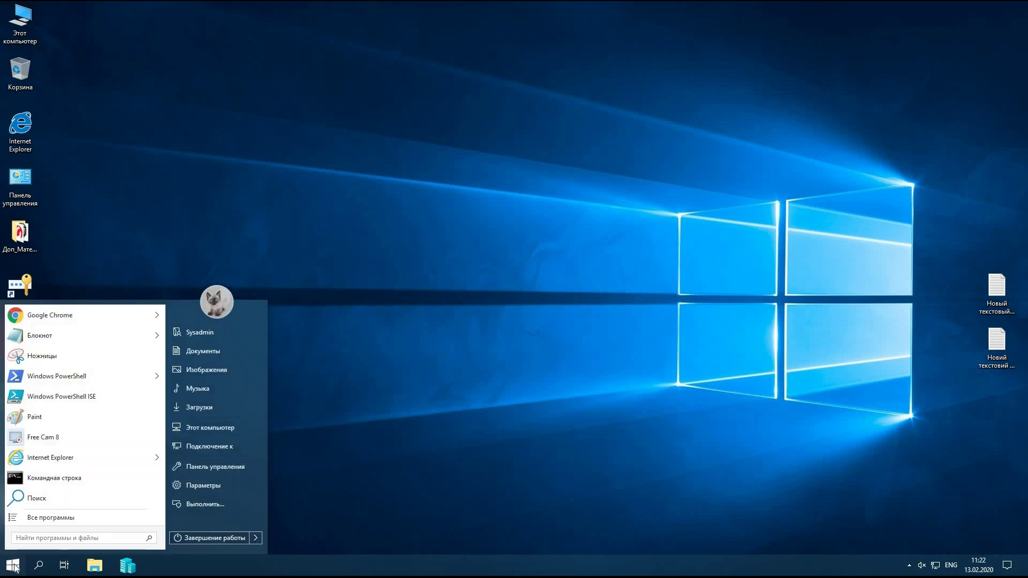
left_click(202, 485)
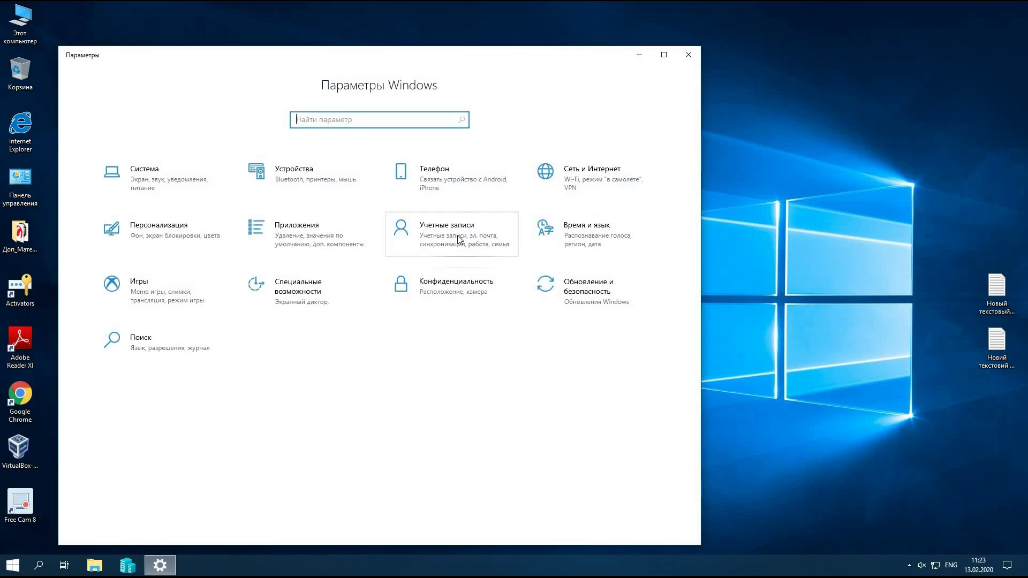
left_click(458, 256)
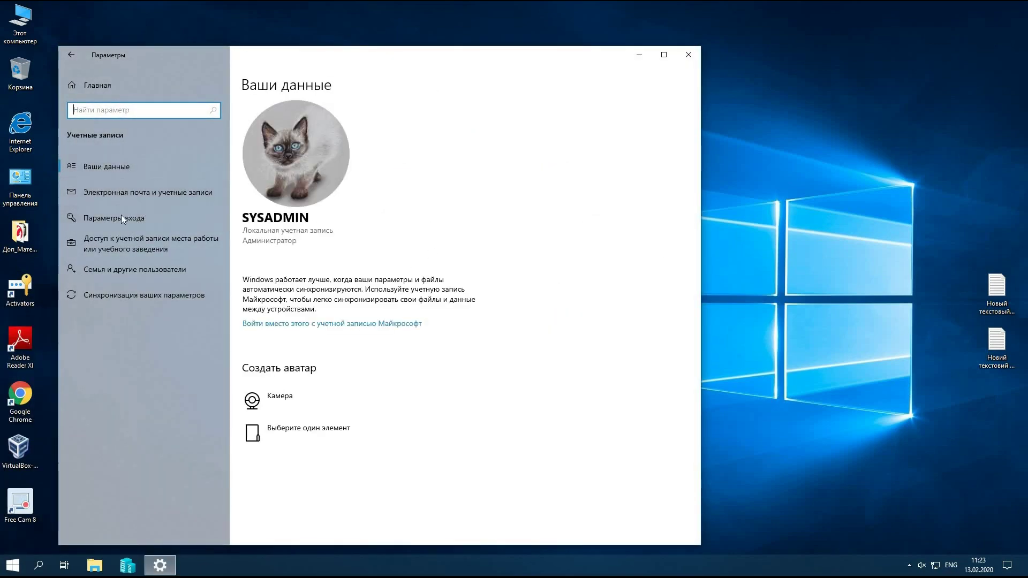
left_click(203, 218)
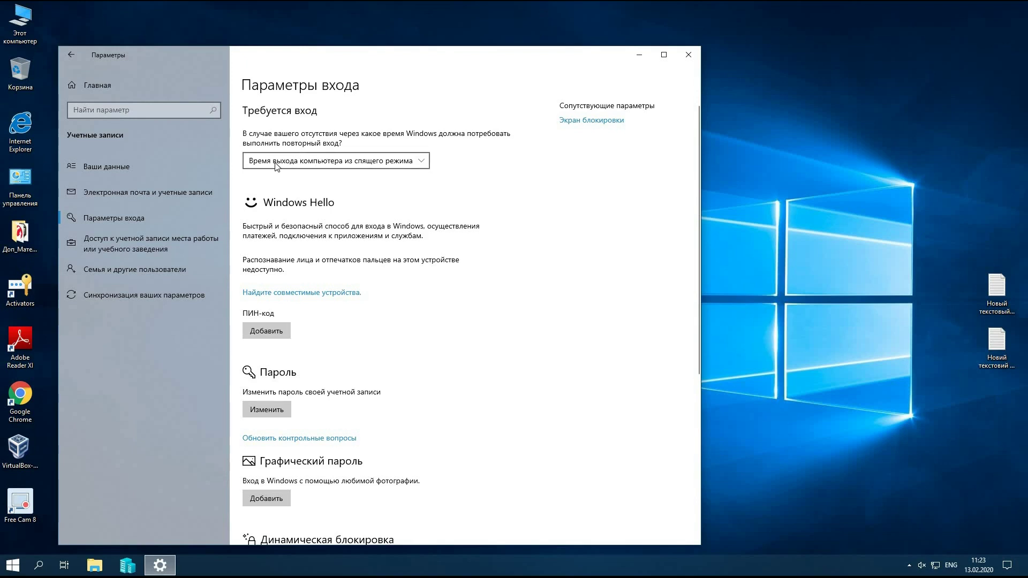
- Set 'Require sign-in' after being away to Never, then close Settings
left_click(311, 163)
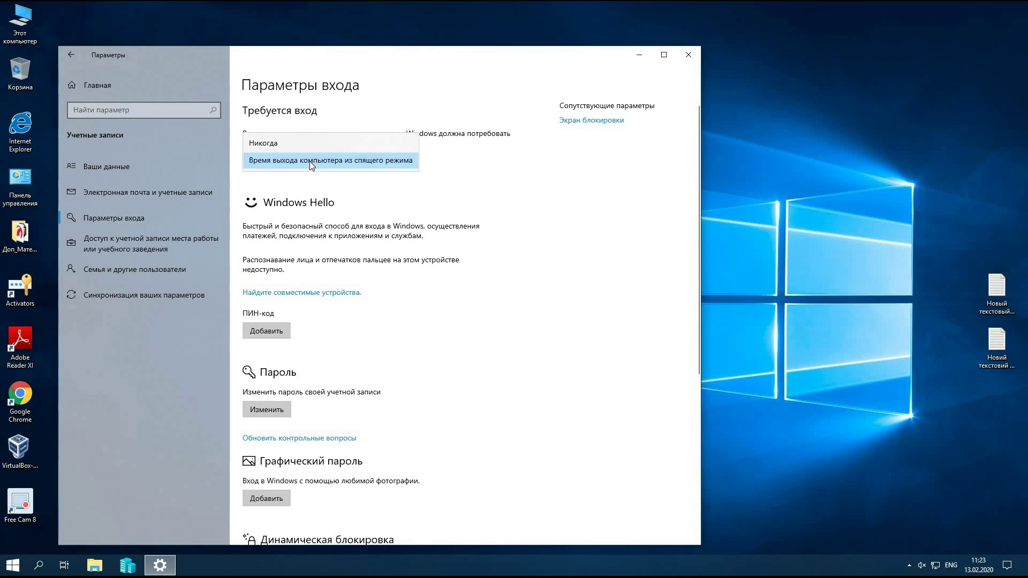
left_click(302, 143)
scroll(418, 246, "down", 5)
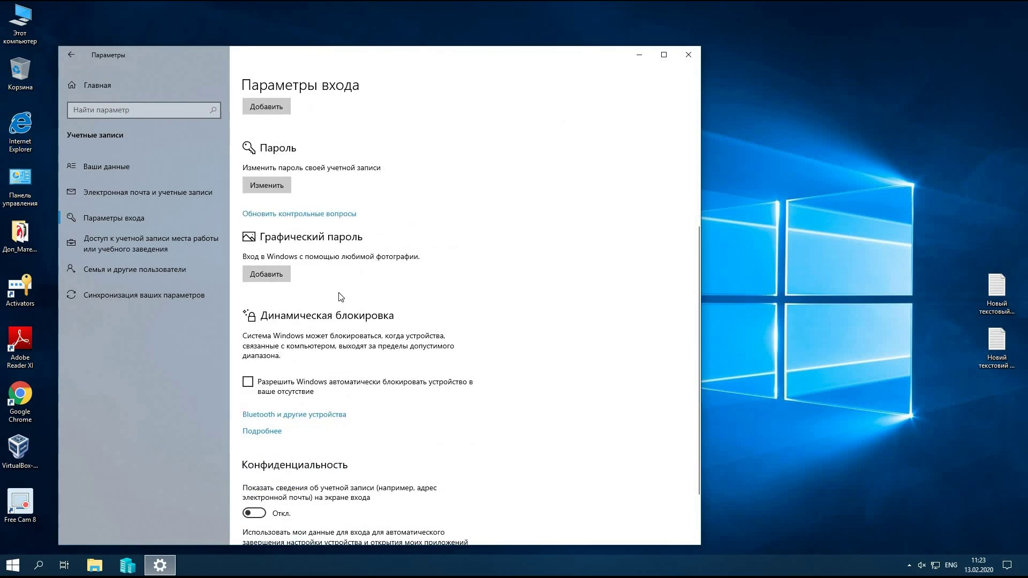
scroll(341, 297, "up", 5)
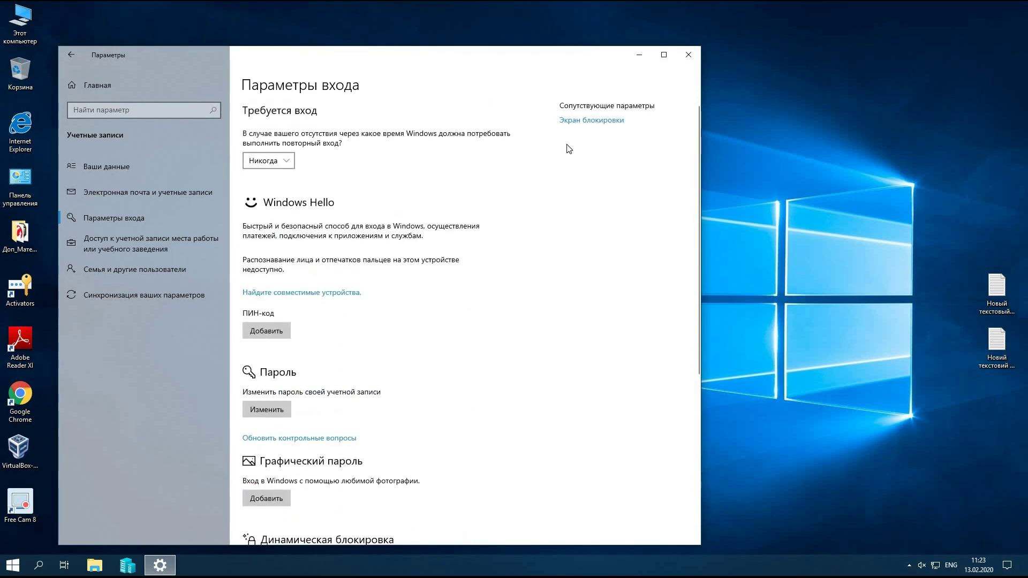
left_click(687, 54)
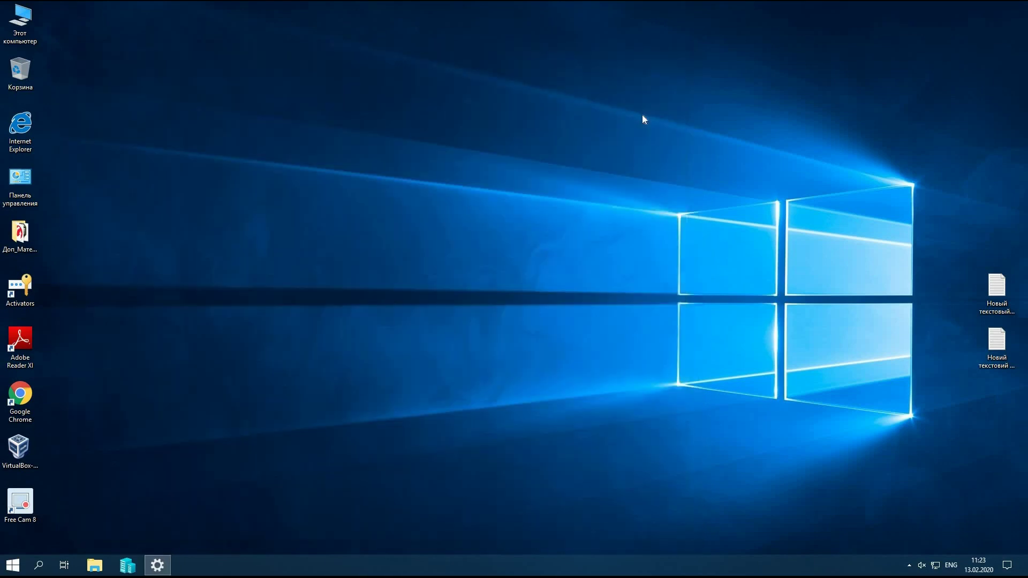